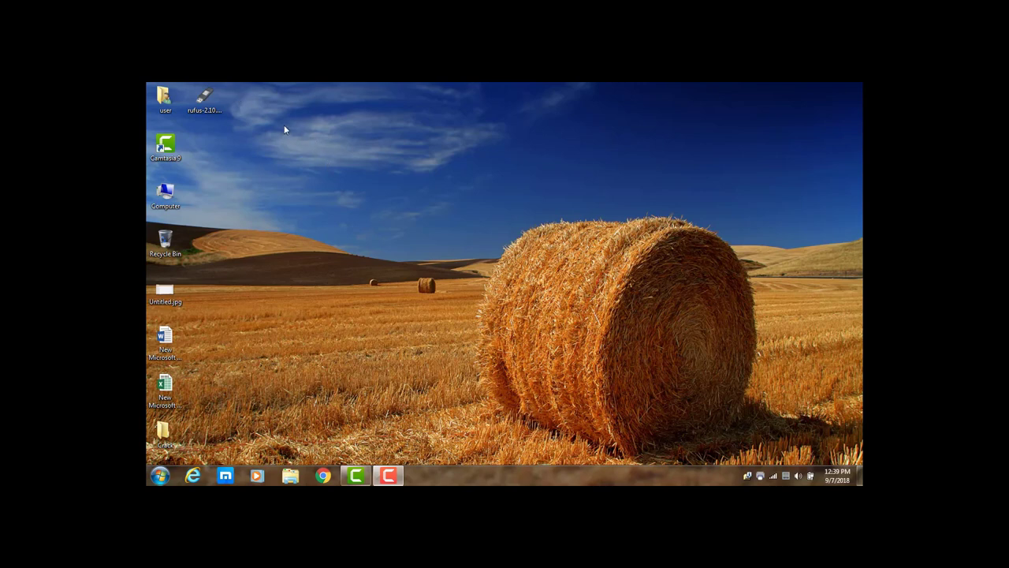
Dismiss the color scheme prompt and open Computer Management for this computer.
right_click(166, 193)
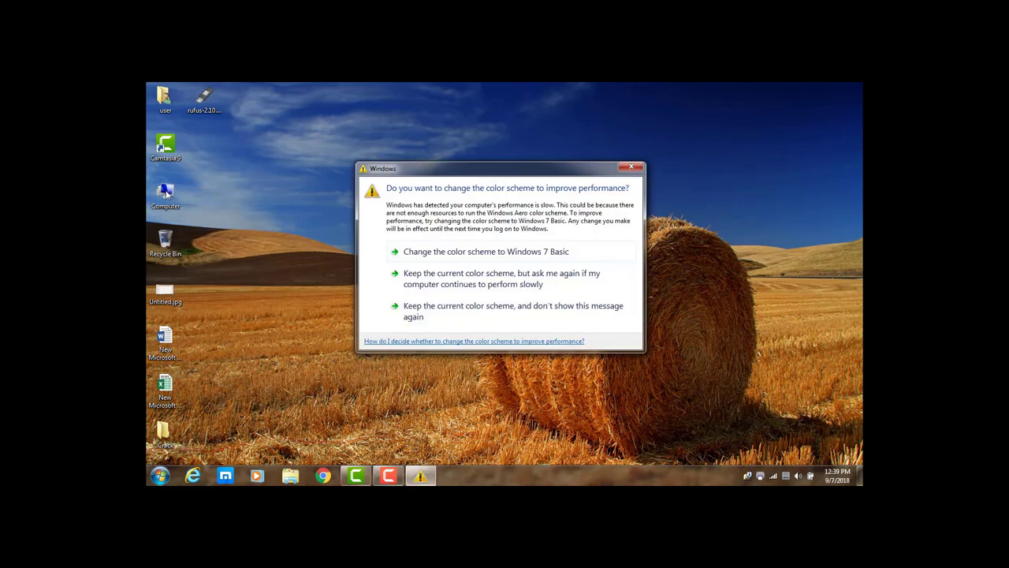
left_click(632, 169)
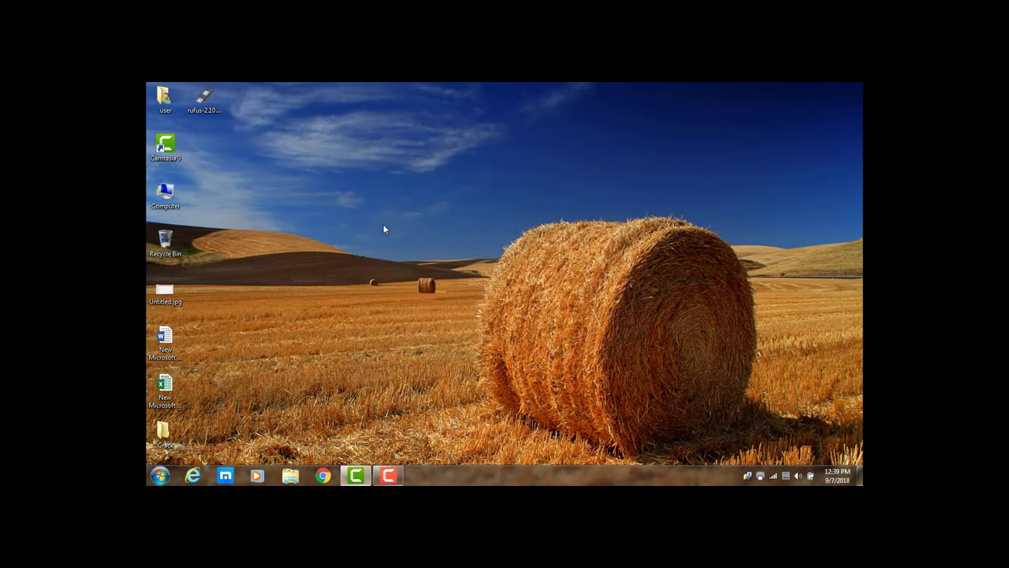
right_click(166, 198)
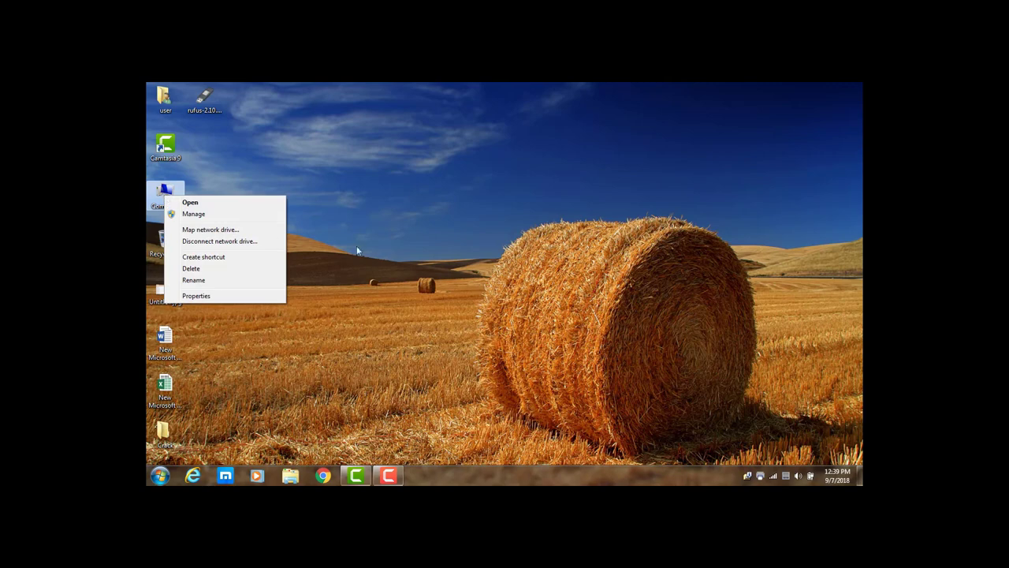
left_click(193, 215)
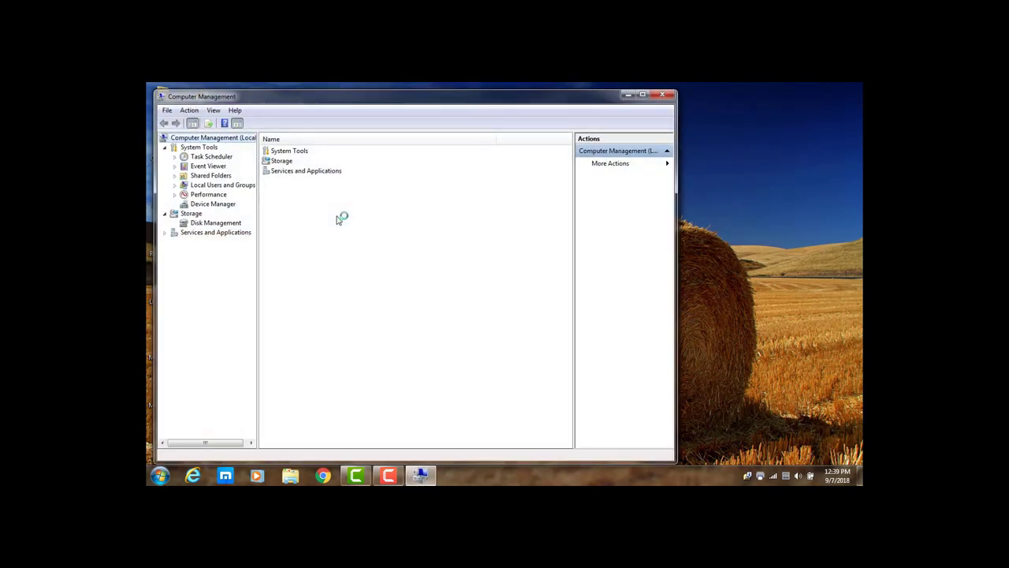
Open the Security log under Windows Logs in Event Viewer.
left_click(208, 166)
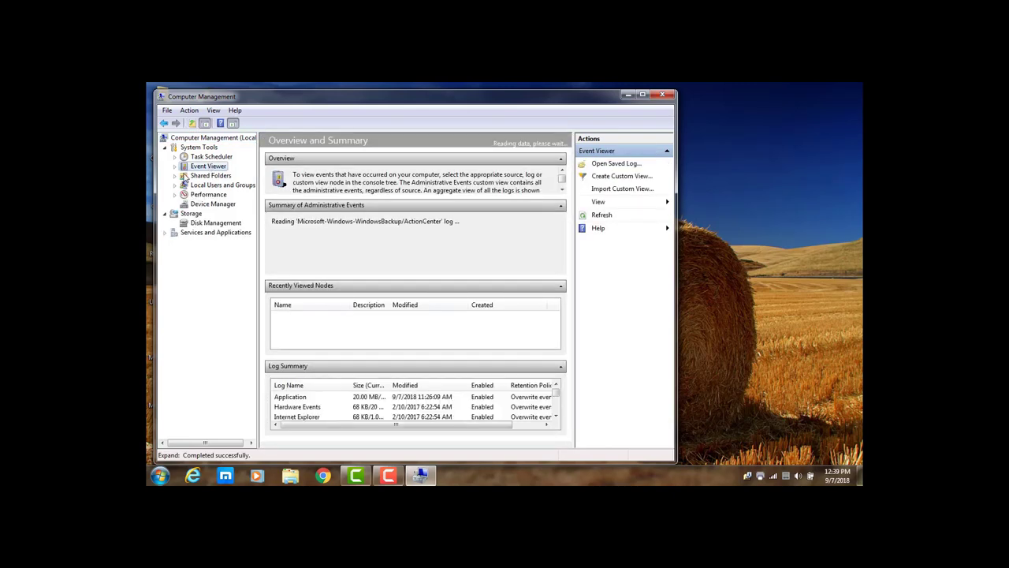
left_click(175, 166)
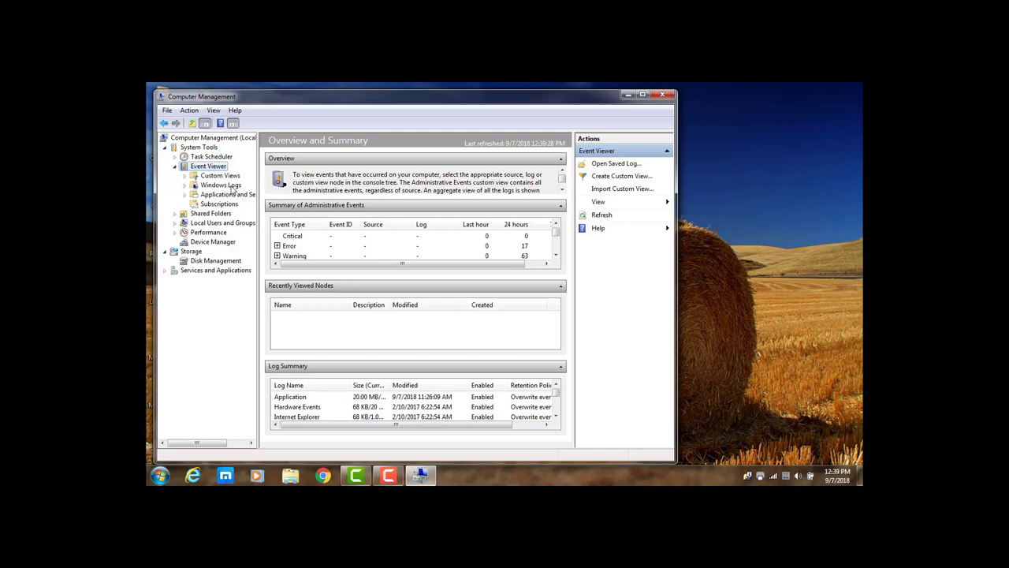
left_click(185, 186)
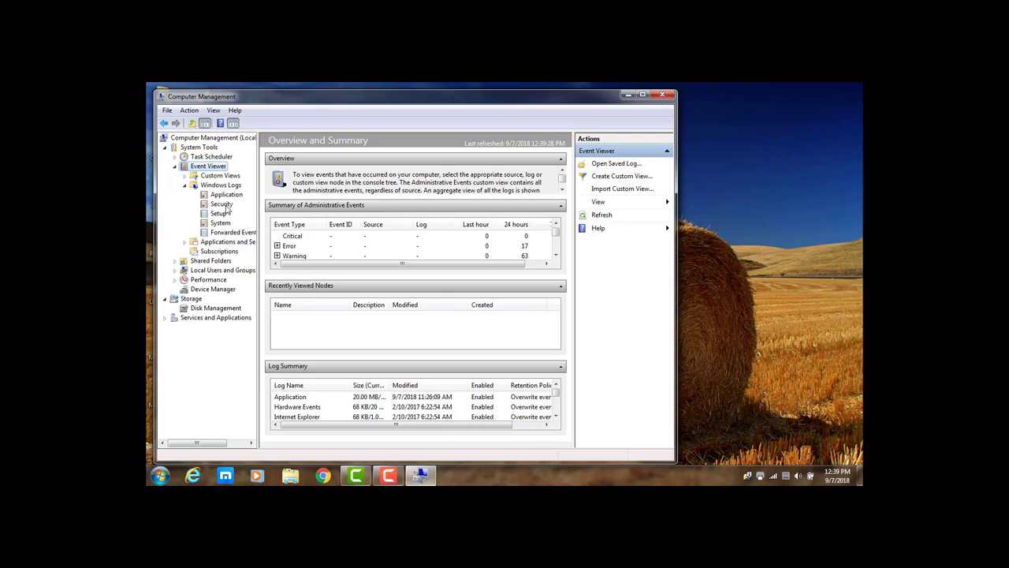
left_click(222, 205)
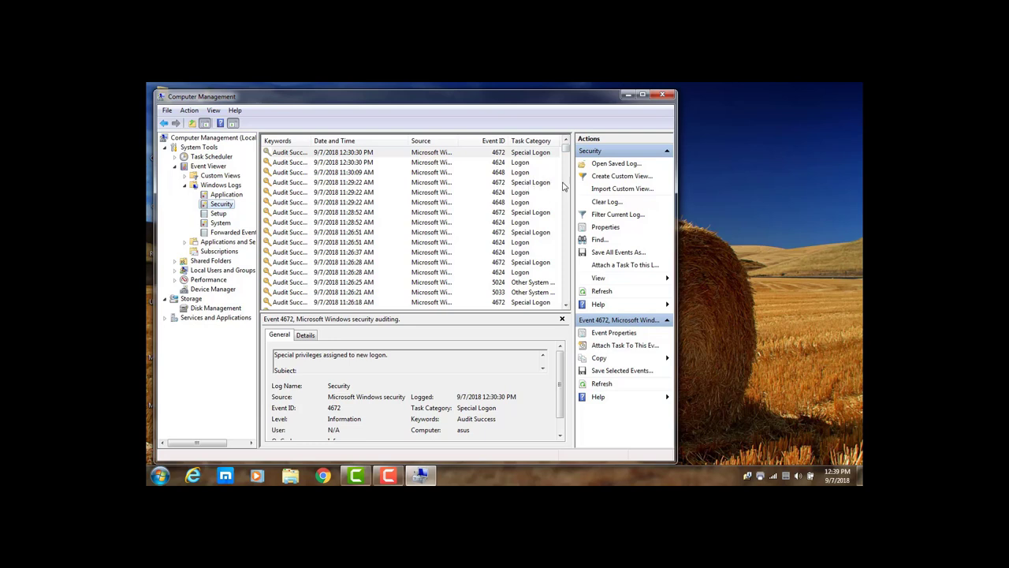
Examine the dates, times and task categories of the Security log's logon events from newest to oldest, and close Computer Management.
left_click_drag(567, 156, 566, 243)
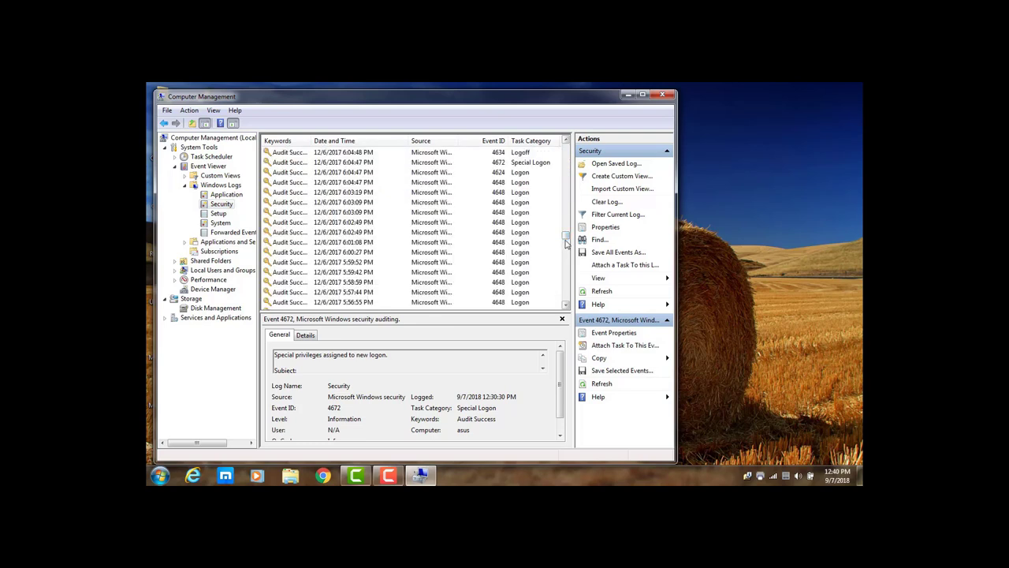
left_click_drag(565, 243, 565, 302)
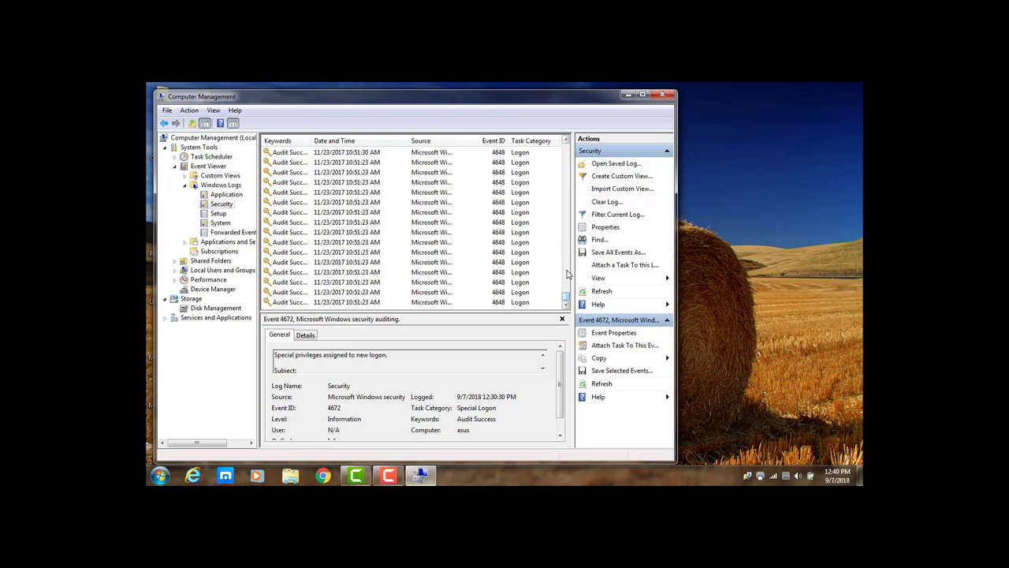
left_click(565, 142)
left_click_drag(565, 298, 567, 152)
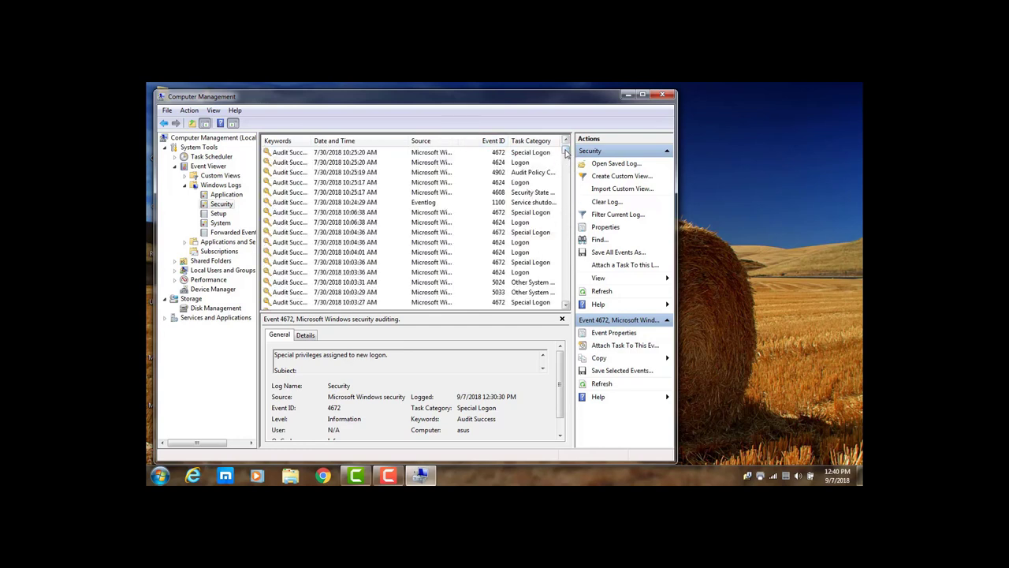
left_click(566, 145)
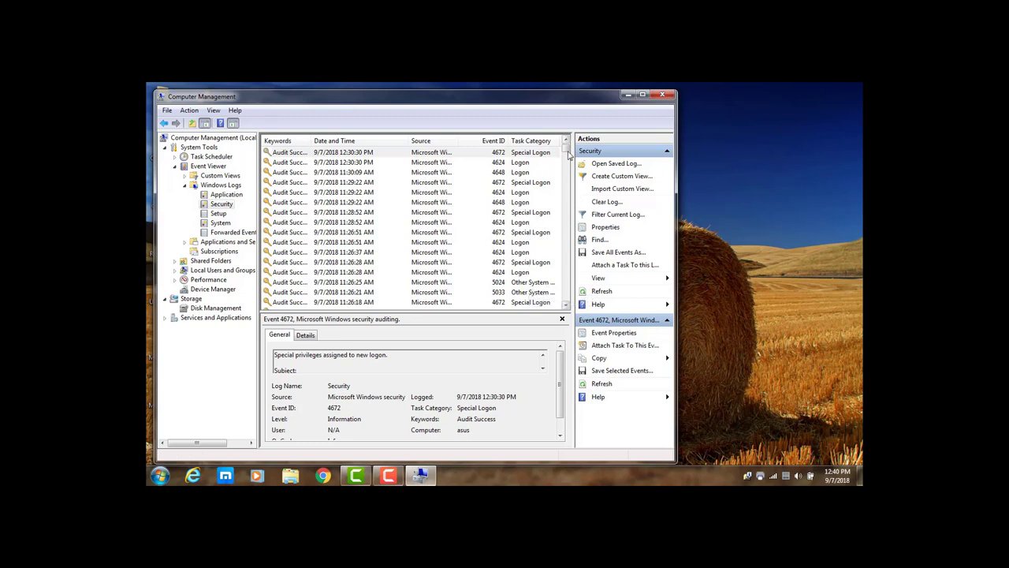
mouse_move(567, 166)
left_mouse_down()
mouse_move(567, 184)
mouse_move(567, 151)
left_mouse_up()
left_click_drag(566, 153, 566, 181)
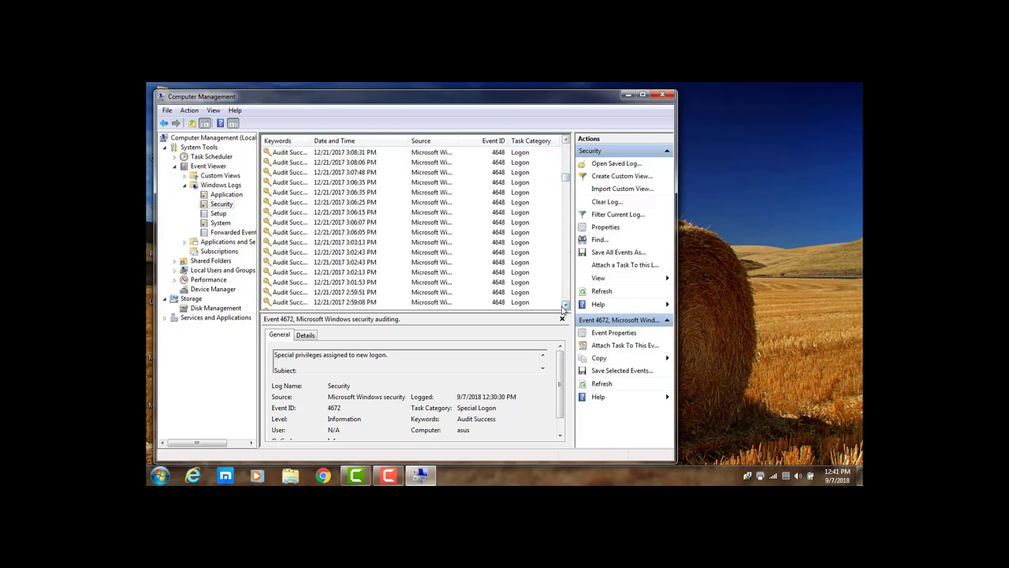
left_click(565, 306)
left_click(566, 306)
left_click(565, 305)
left_click(566, 306)
left_click(566, 306)
left_click_drag(565, 306, 565, 306)
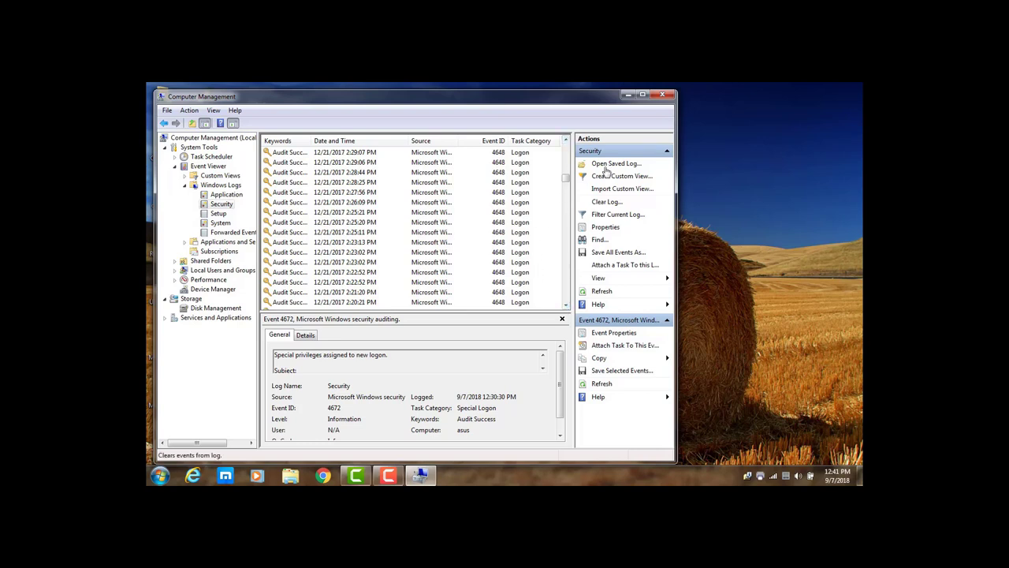
left_click(664, 95)
right_click(355, 168)
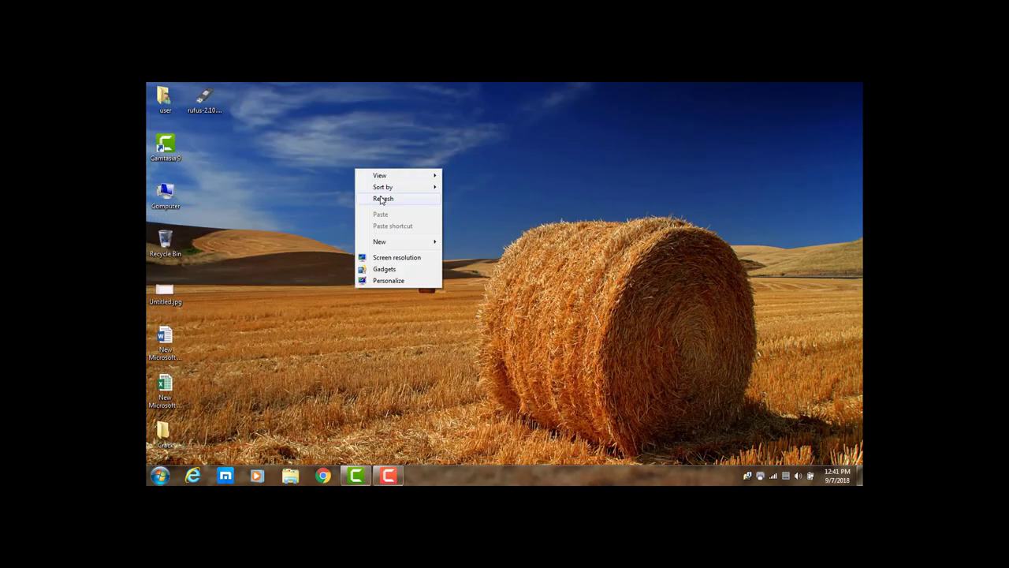
left_click(384, 198)
right_click(386, 166)
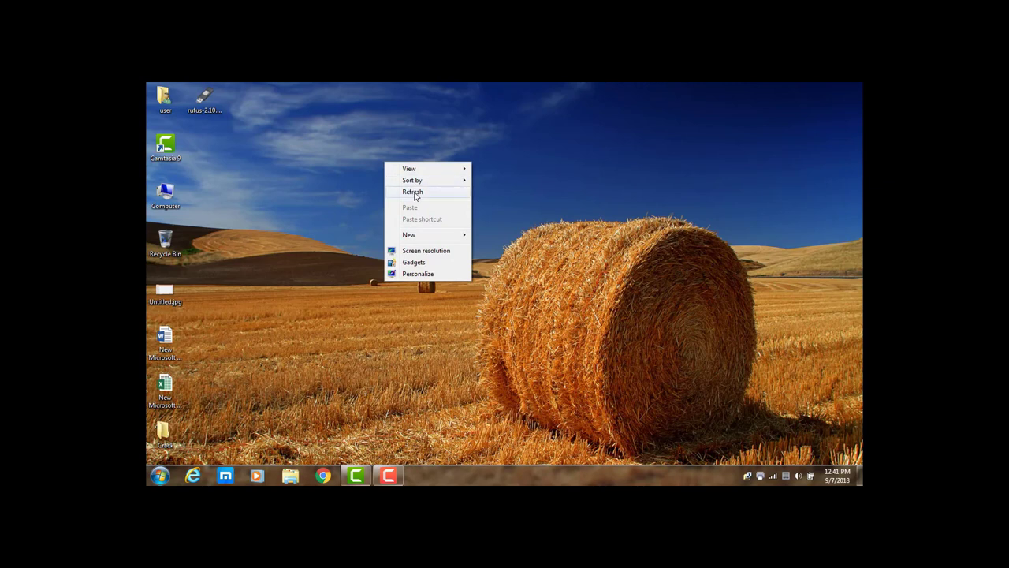
left_click(416, 197)
right_click(308, 173)
left_click(342, 203)
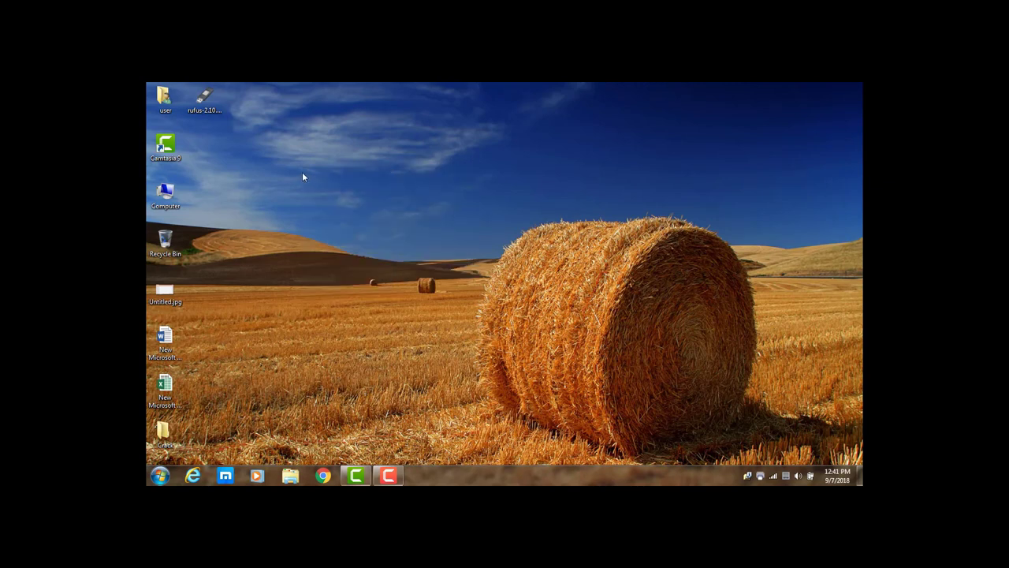
right_click(304, 174)
left_click(332, 206)
right_click(298, 180)
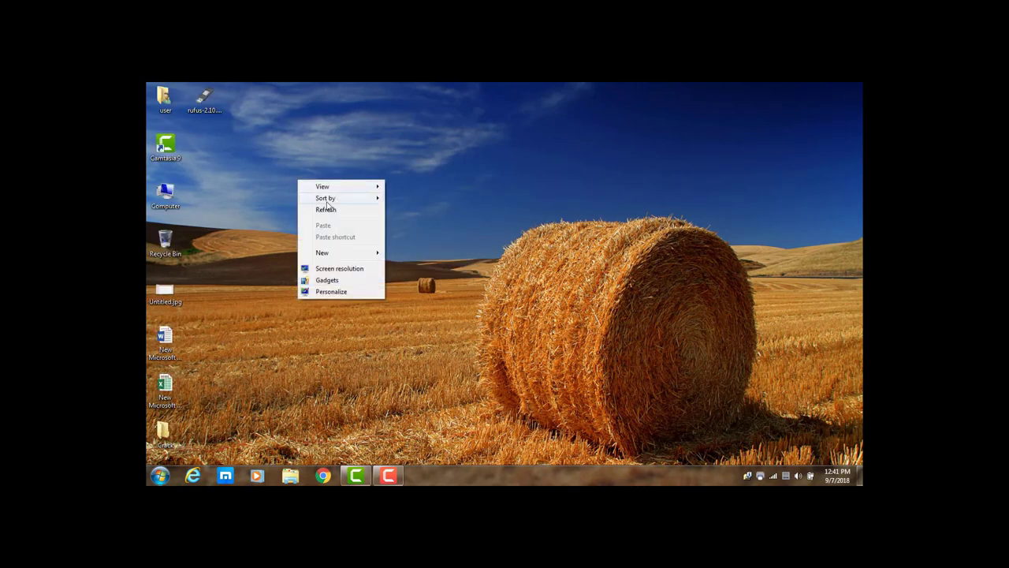
left_click(326, 207)
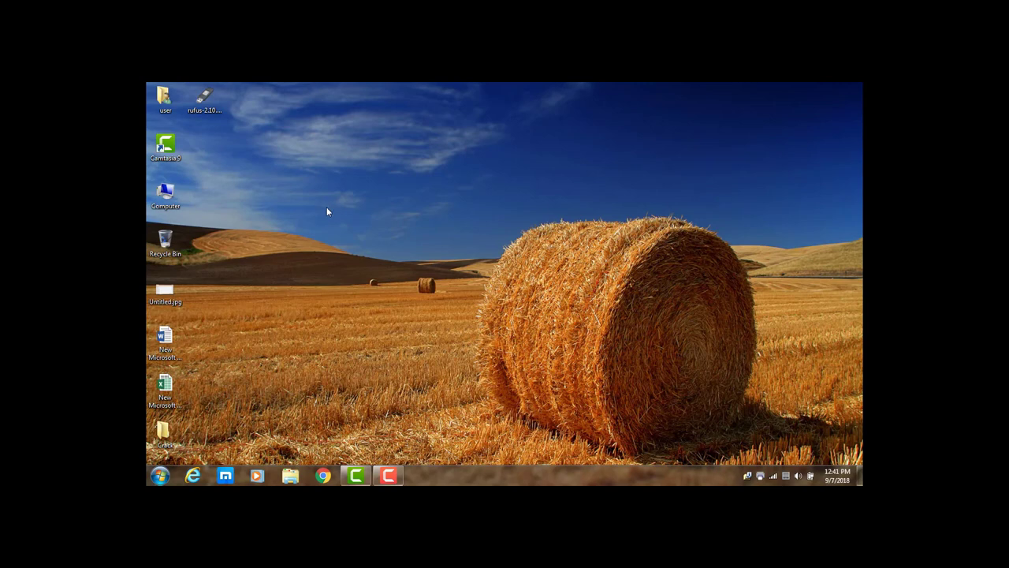